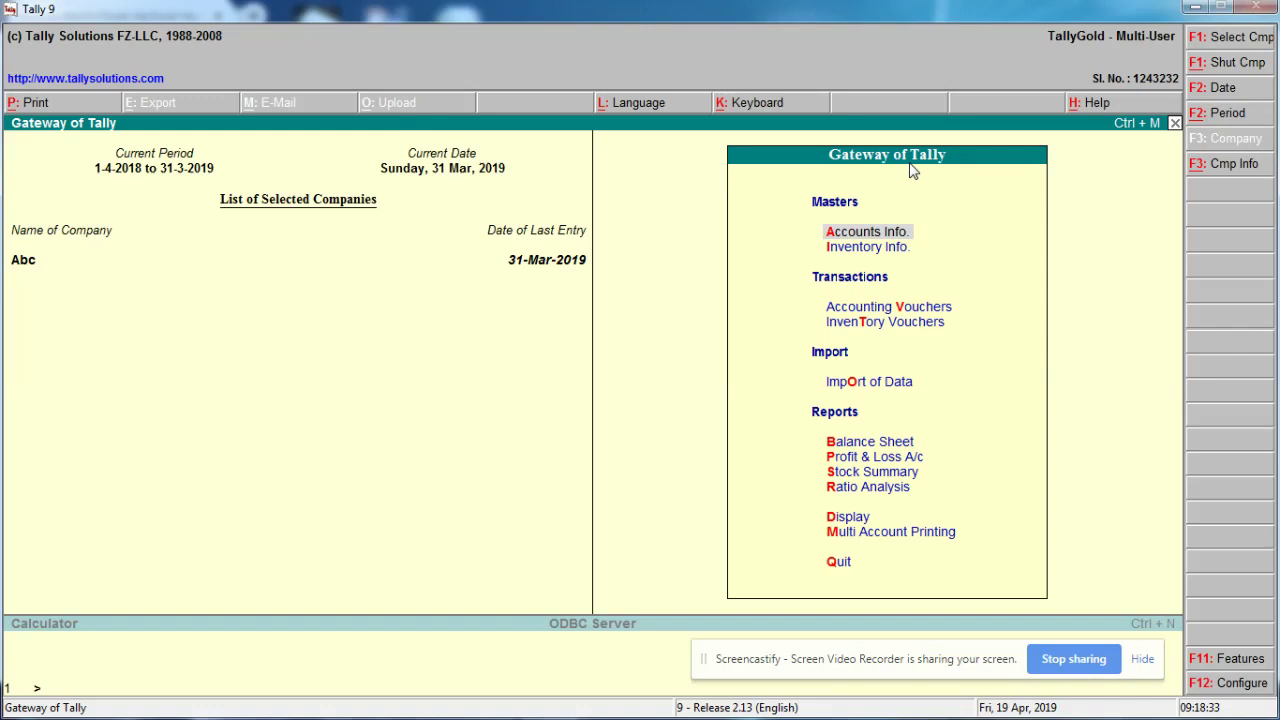
Extend the current period of company Abc by setting its end date to 31-3-2020.
{"action": "key", "text": "alt+F2"}
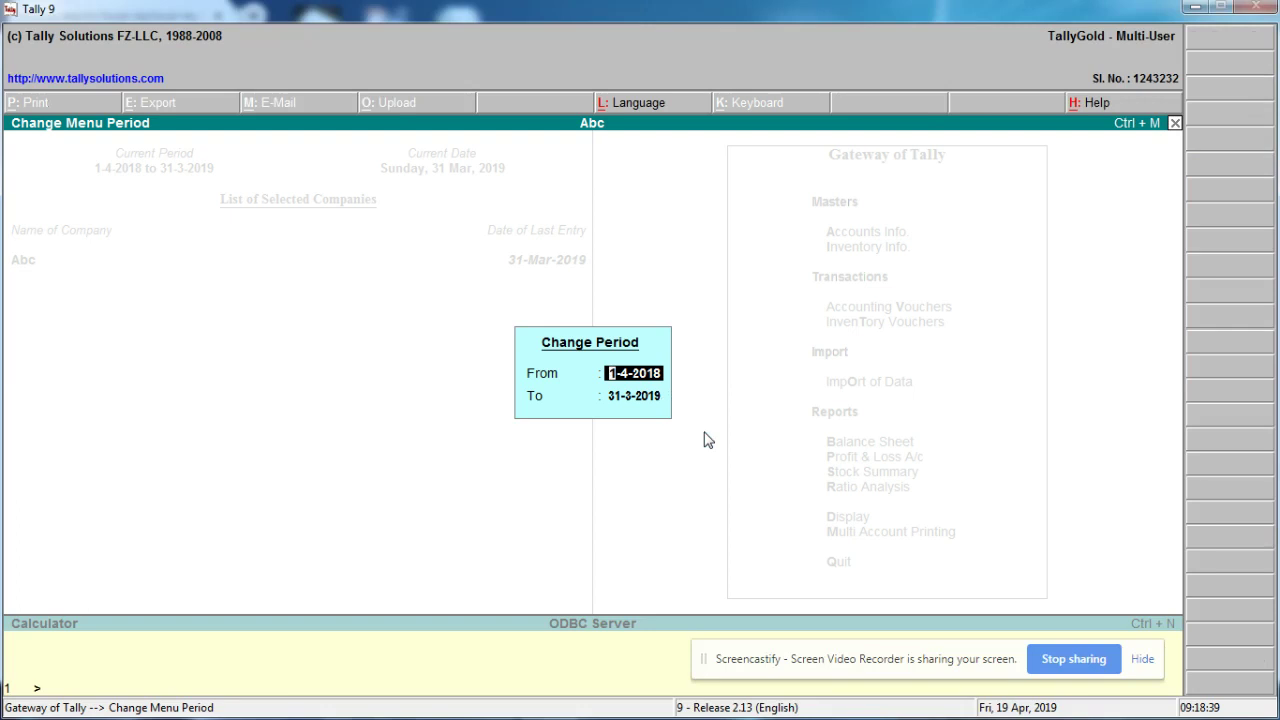
{"action": "key", "text": "Return"}
{"action": "key", "text": "BackSpace"}
{"action": "key", "text": "BackSpace"}
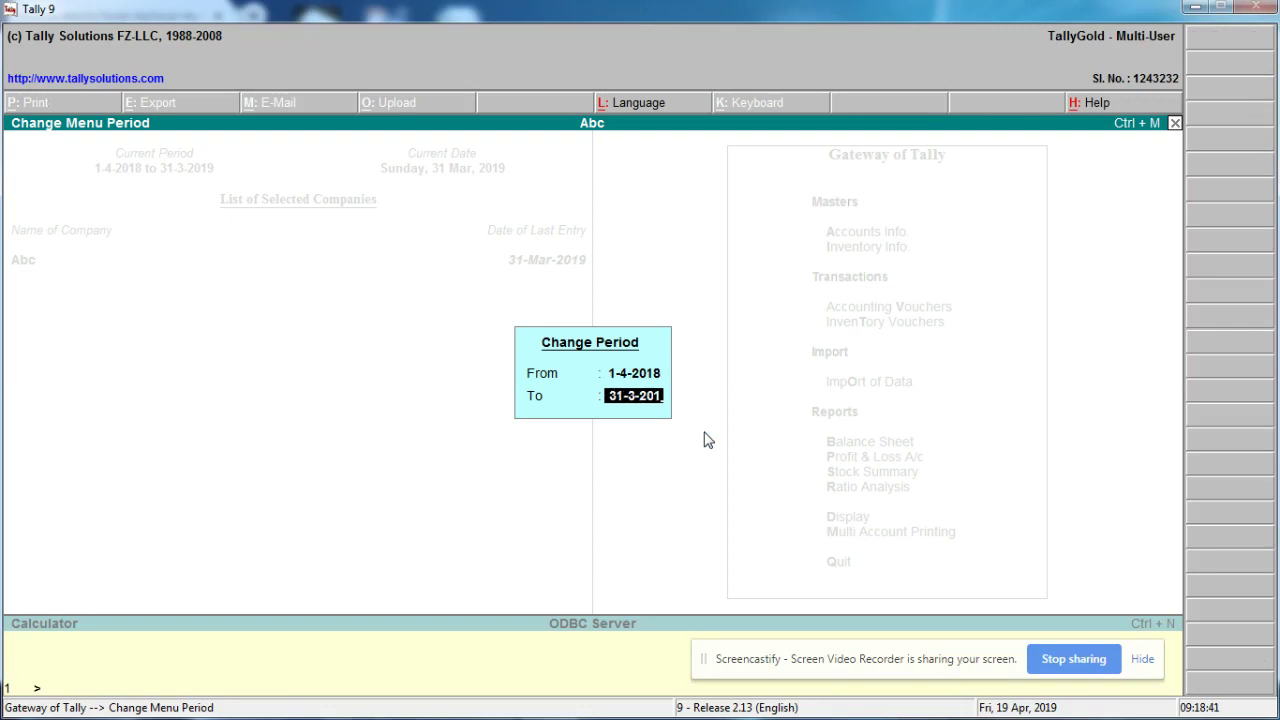
{"action": "type", "text": "20"}
{"action": "key", "text": "Return"}
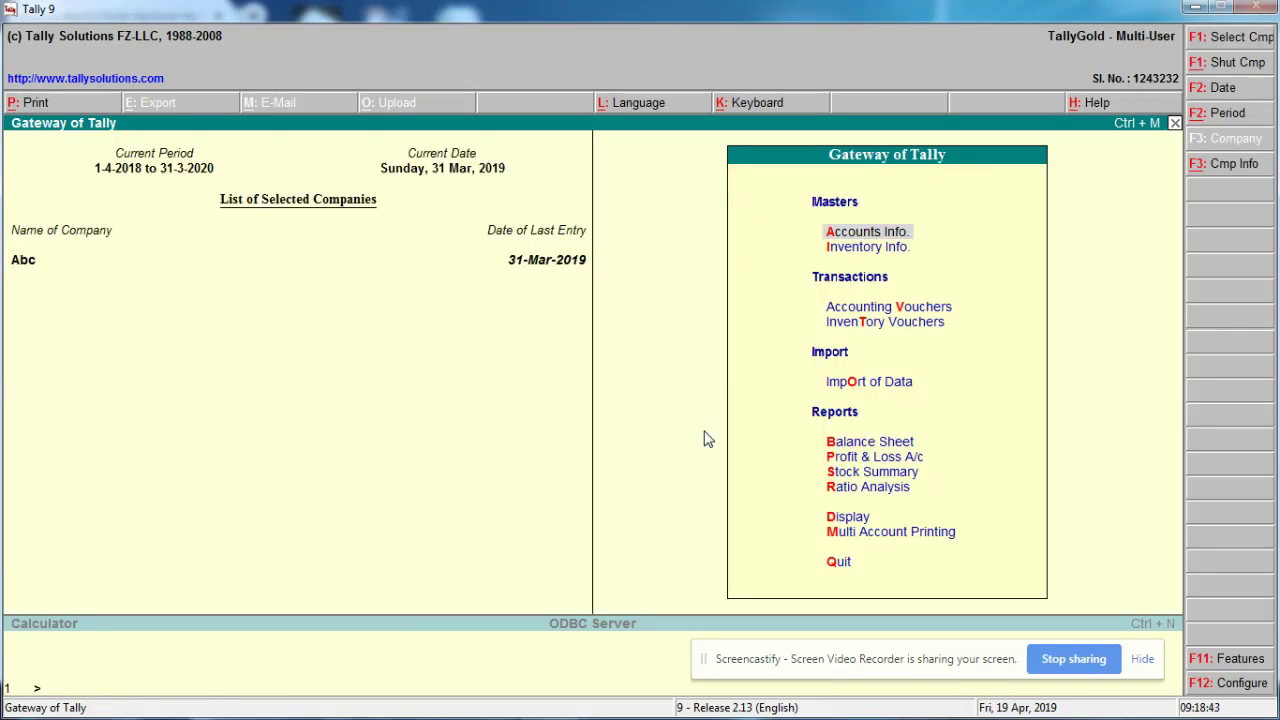
Enter a receipt voucher in the Cash account with Capital as the particular and an amount of 15,000.
{"action": "key", "text": "v"}
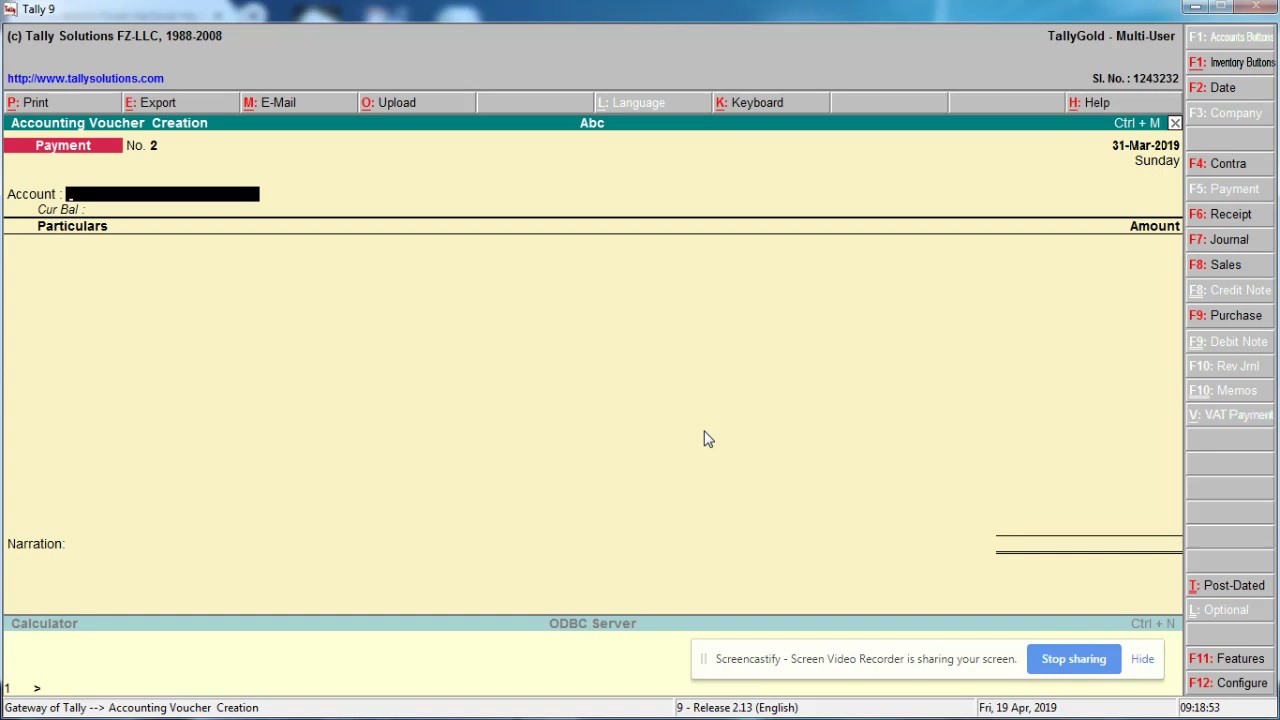
{"action": "key", "text": "F6"}
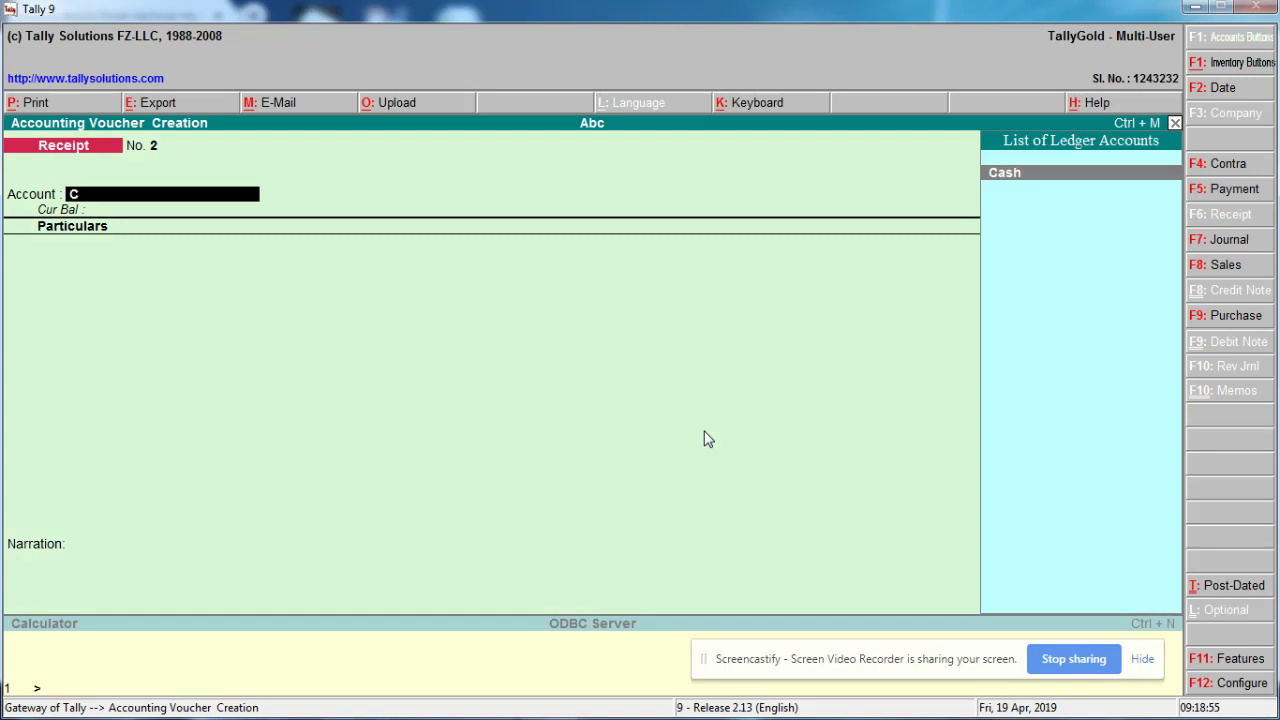
{"action": "key", "text": "Return"}
{"action": "type", "text": "Cap"}
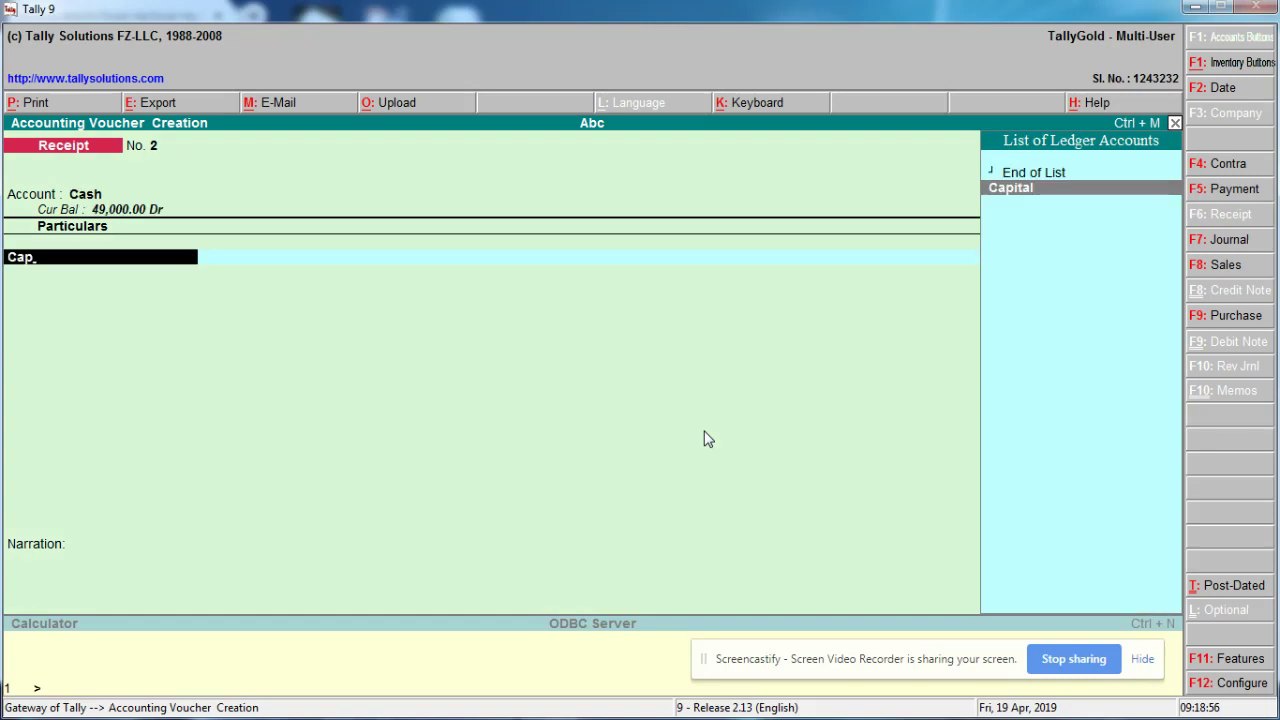
{"action": "key", "text": "Return"}
{"action": "type", "text": "1500"}
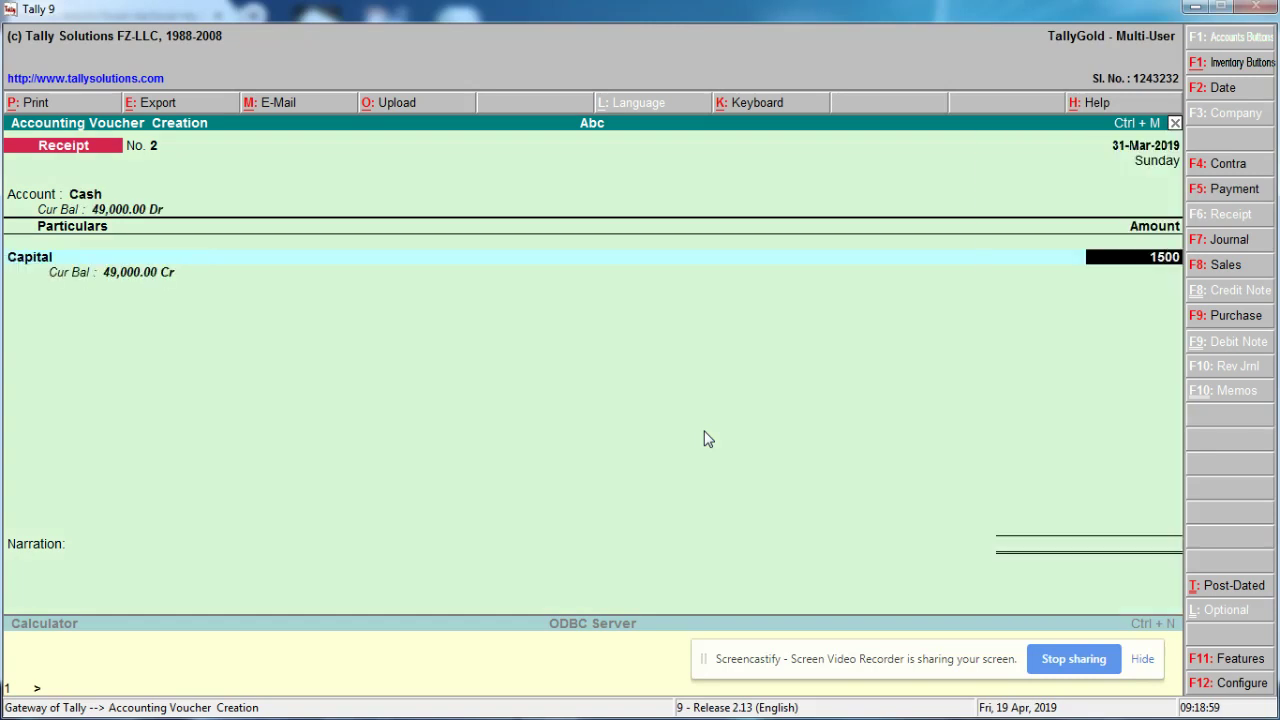
{"action": "type", "text": "0"}
{"action": "key", "text": "Return"}
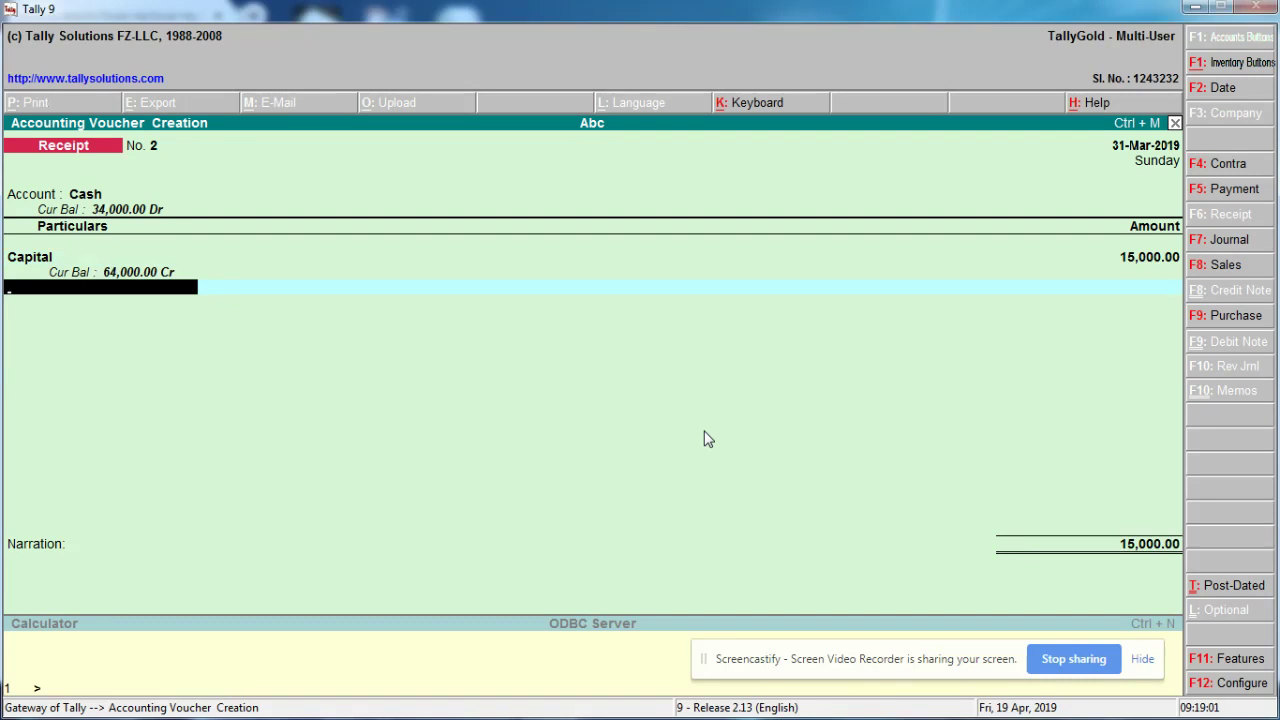
Date the receipt voucher 19.4 and save it.
{"action": "key", "text": "F2"}
{"action": "type", "text": "19.4"}
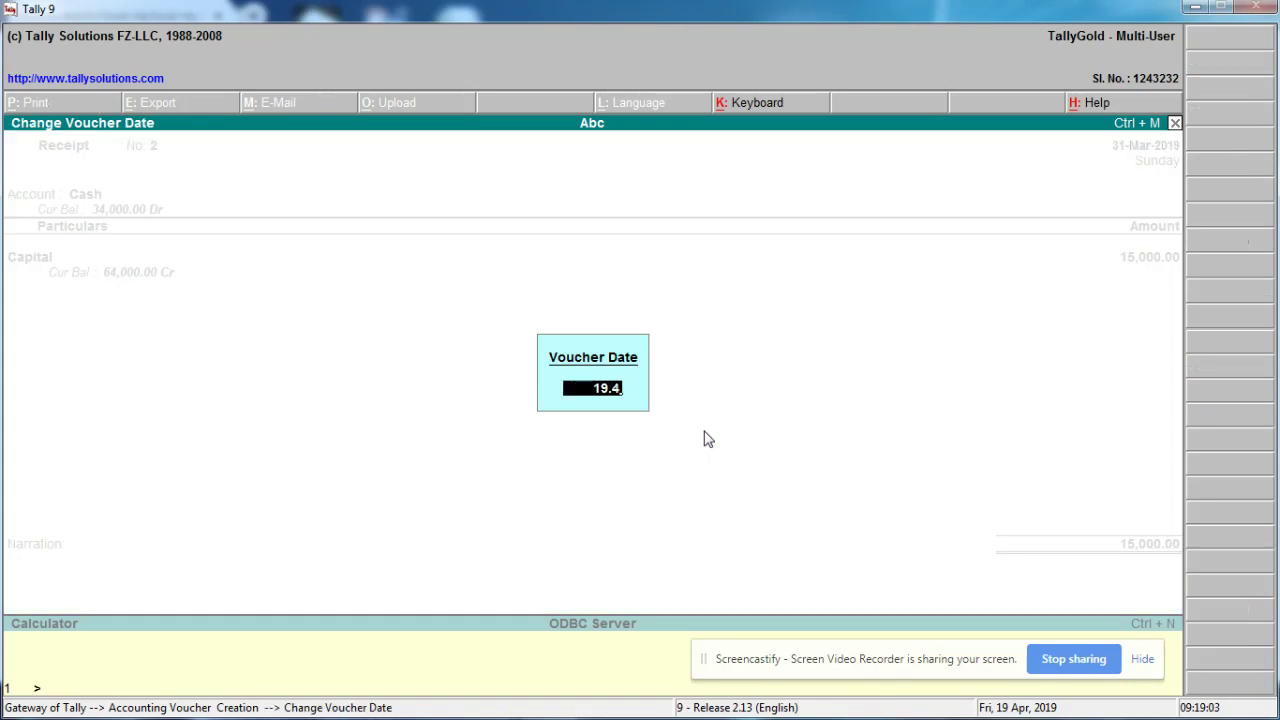
{"action": "key", "text": "Return"}
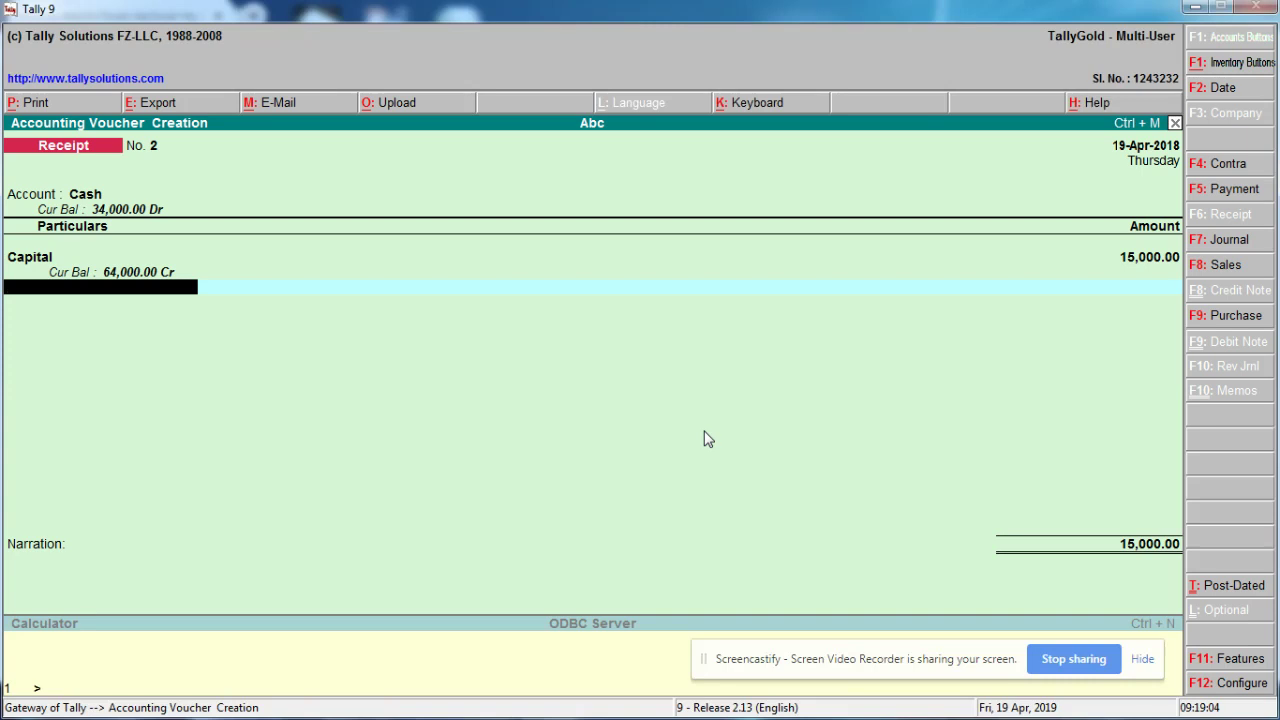
{"action": "key", "text": "ctrl+a"}
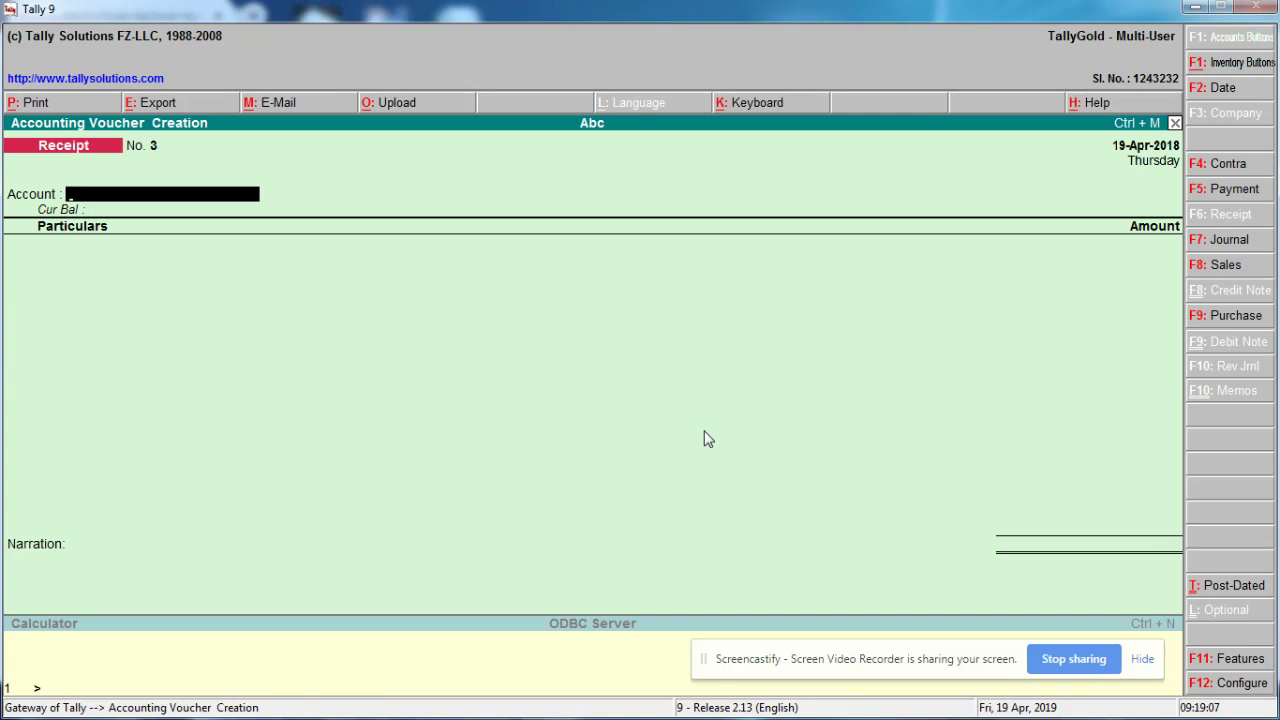
Reopen the saved Capital receipt, correct its date to 19.4.19 and save the change.
{"action": "key", "text": "Page_Up"}
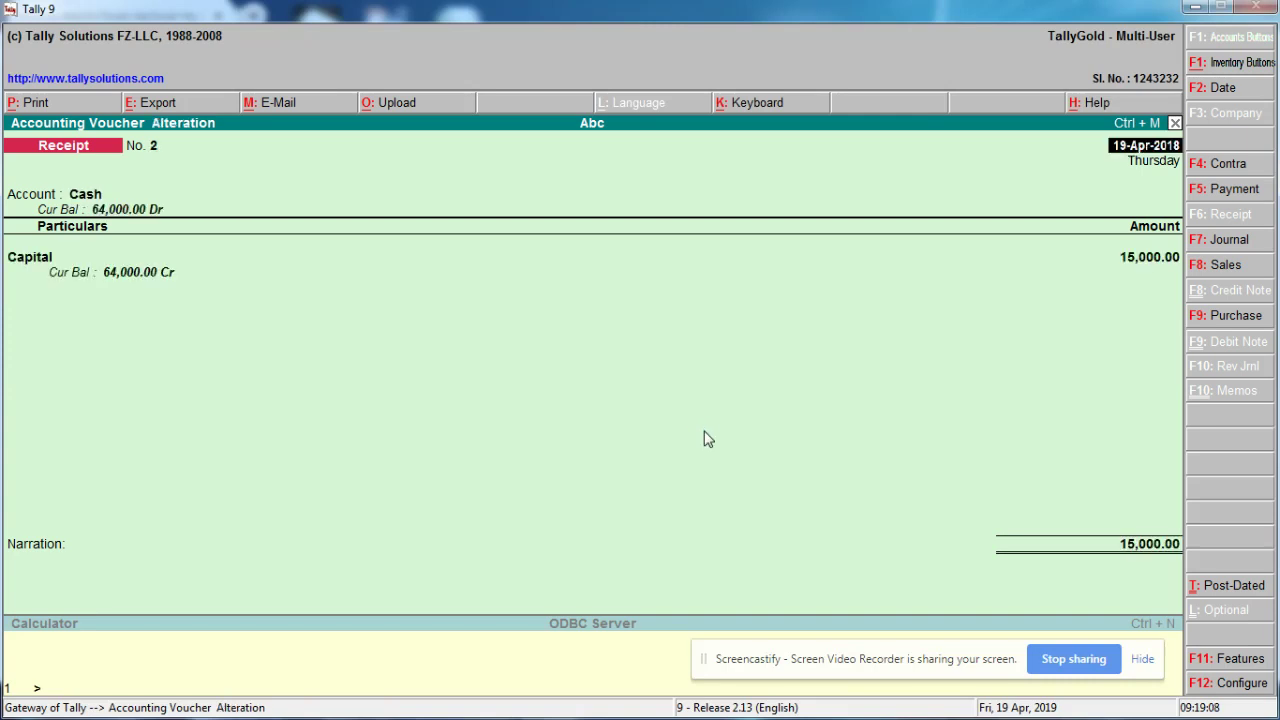
{"action": "type", "text": "19.4.19"}
{"action": "key", "text": "Return"}
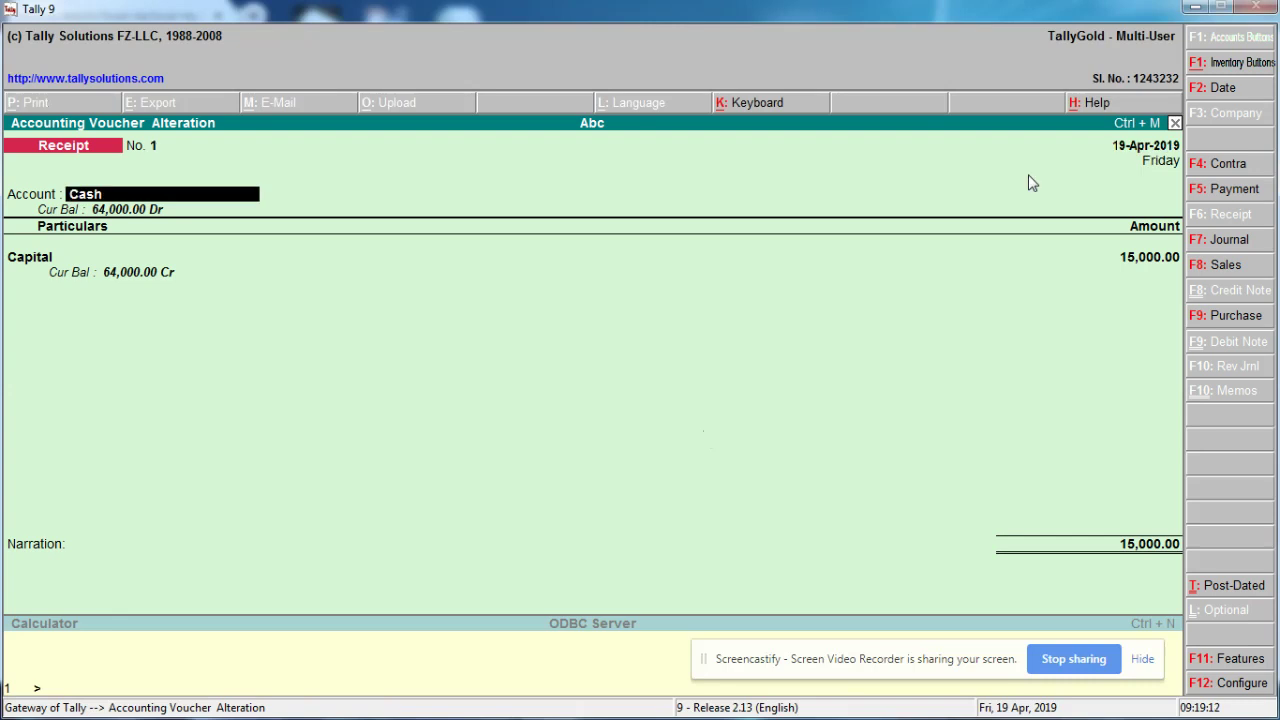
{"action": "key", "text": "ctrl+a"}
{"action": "key", "text": "Escape"}
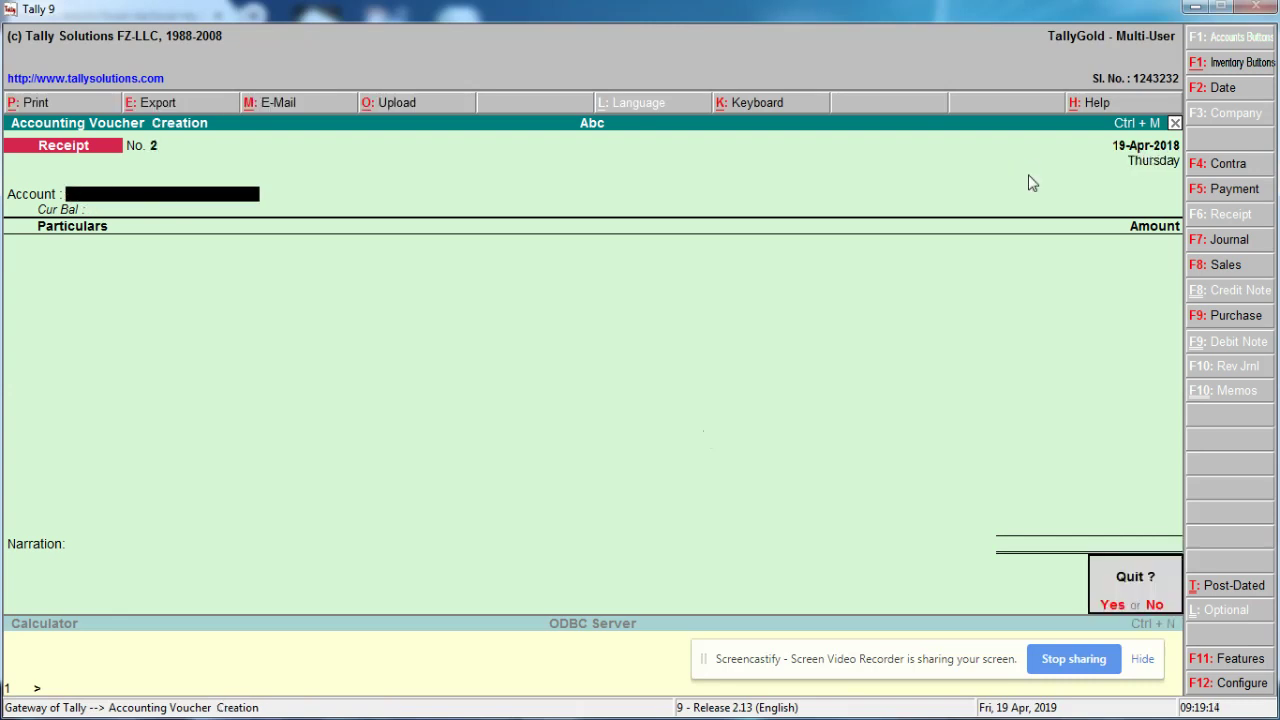
{"action": "key", "text": "Return"}
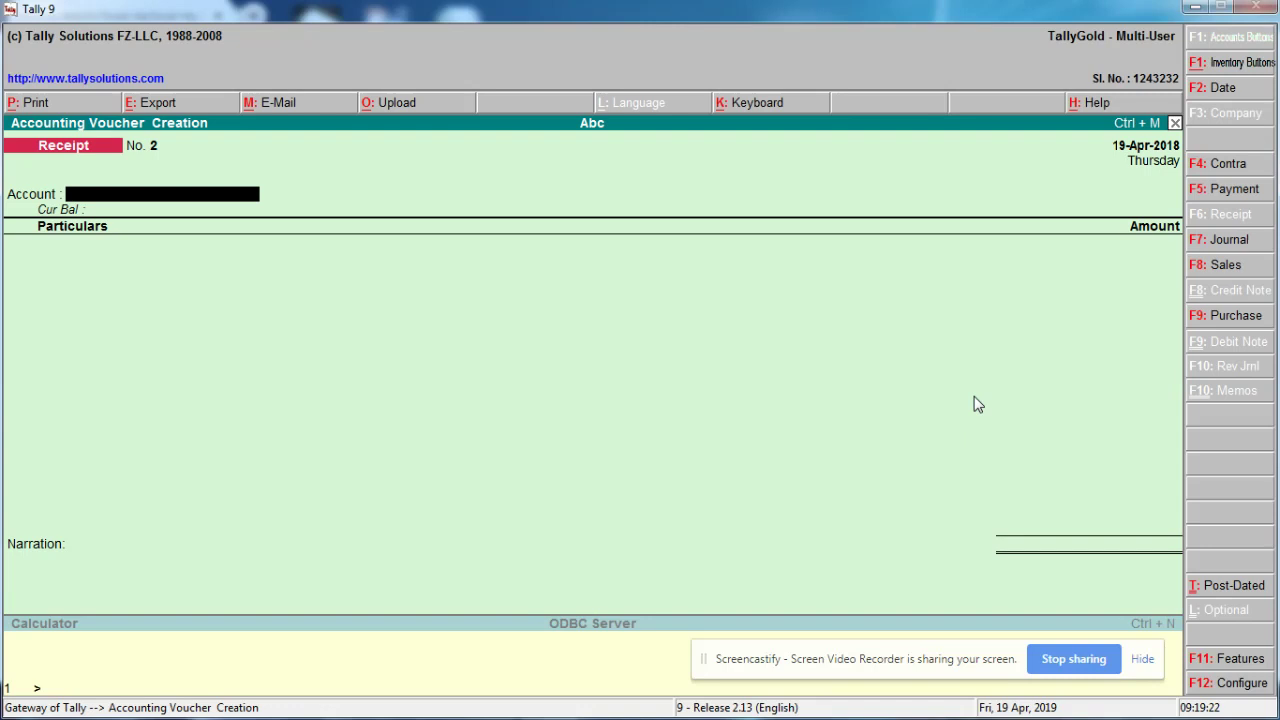
Set the voucher date of the new blank receipt to 19.4.19.
{"action": "key", "text": "F2"}
{"action": "type", "text": "193"}
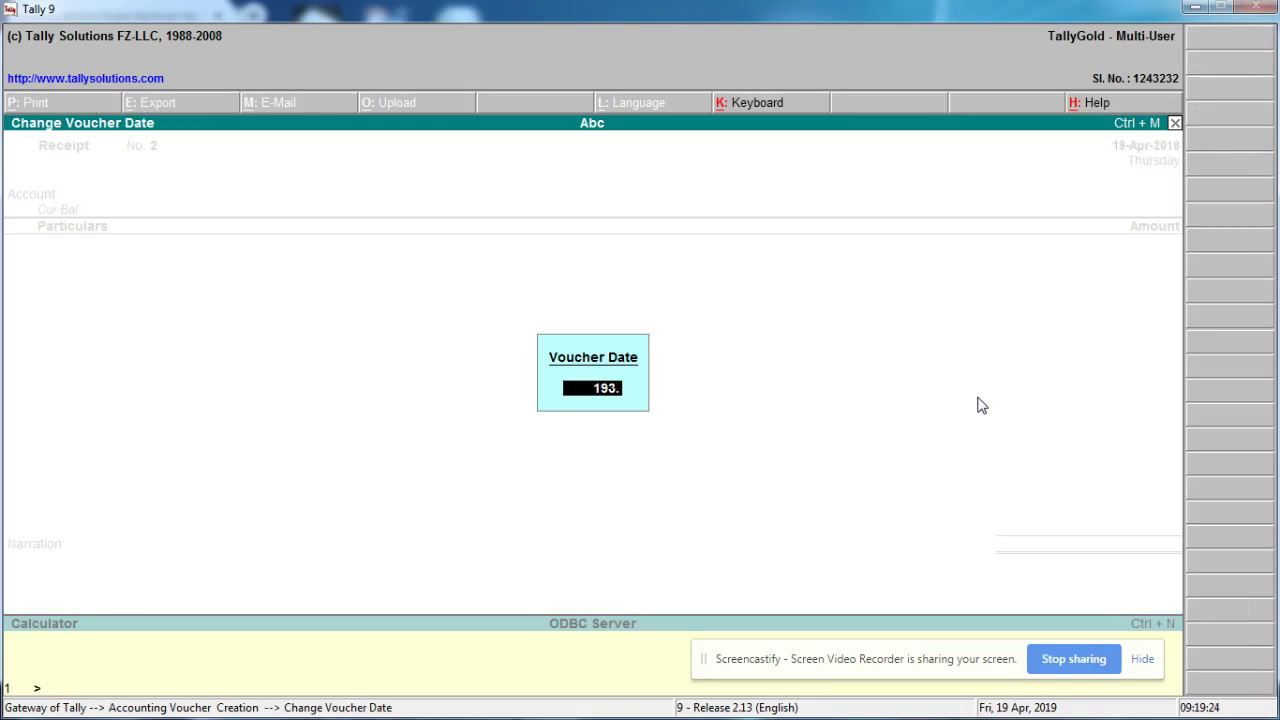
{"action": "key", "text": "BackSpace"}
{"action": "type", "text": ".4.19"}
{"action": "key", "text": "Return"}
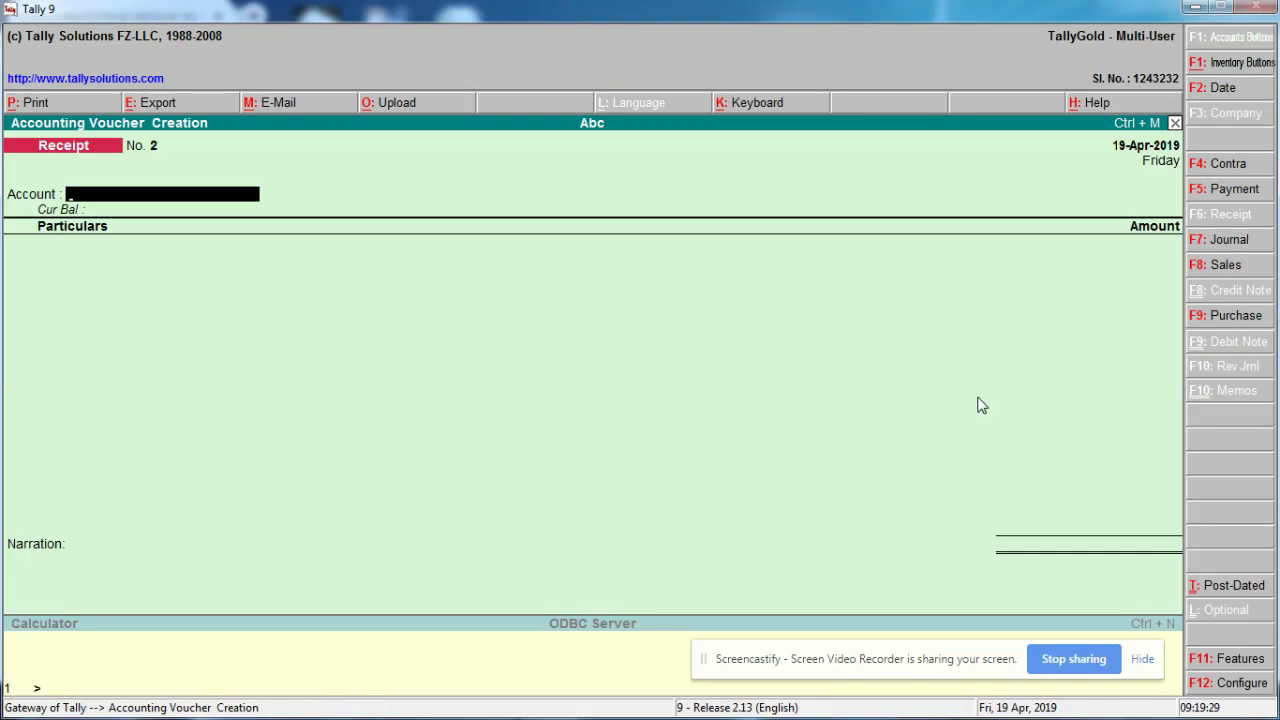
Check the date of the saved Capital receipt, and leave voucher entry for the Gateway of Tally.
{"action": "key", "text": "Escape"}
{"action": "key", "text": "n"}
{"action": "key", "text": "Page_Up"}
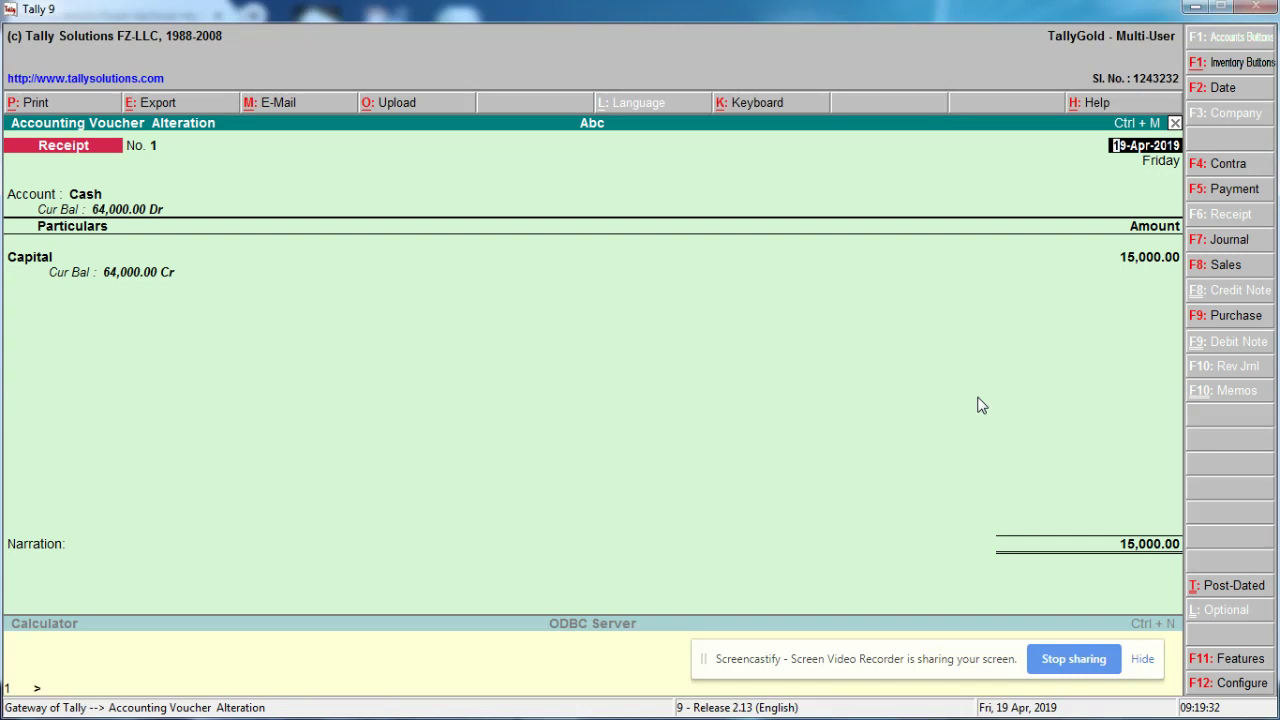
{"action": "key", "text": "Escape"}
{"action": "key", "text": "Escape"}
{"action": "key", "text": "y"}
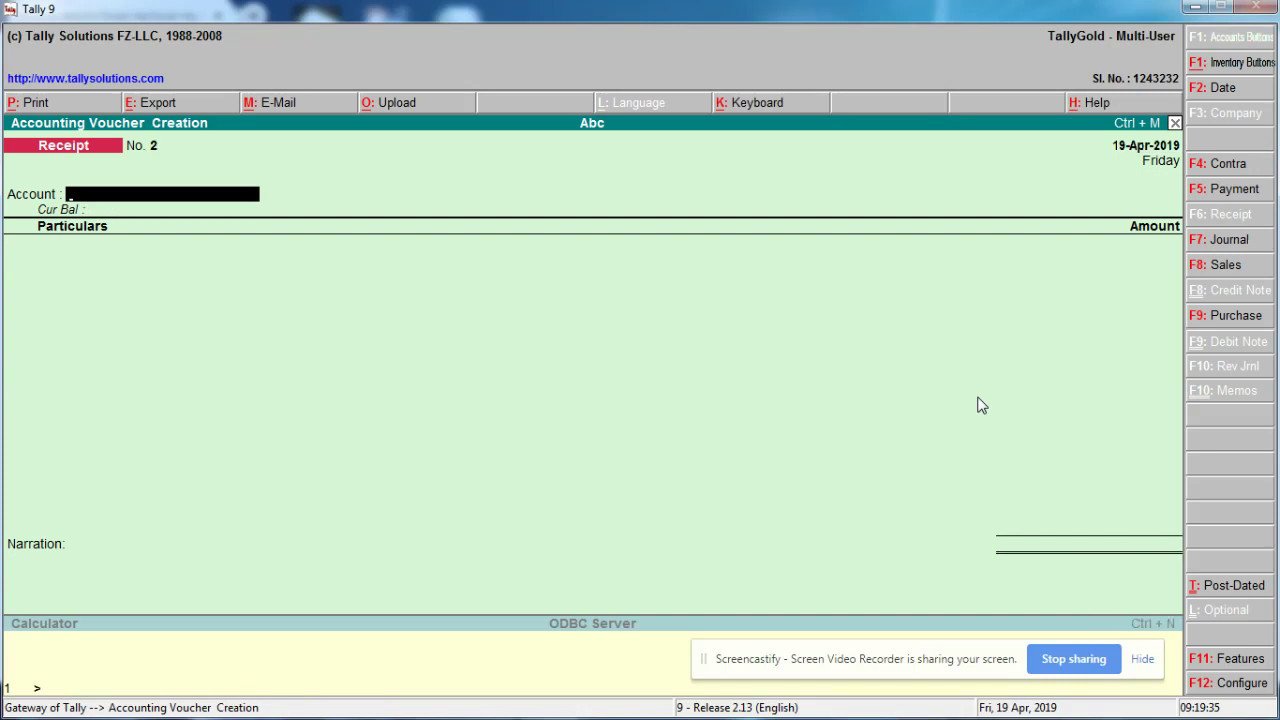
{"action": "key", "text": "Escape"}
{"action": "key", "text": "n"}
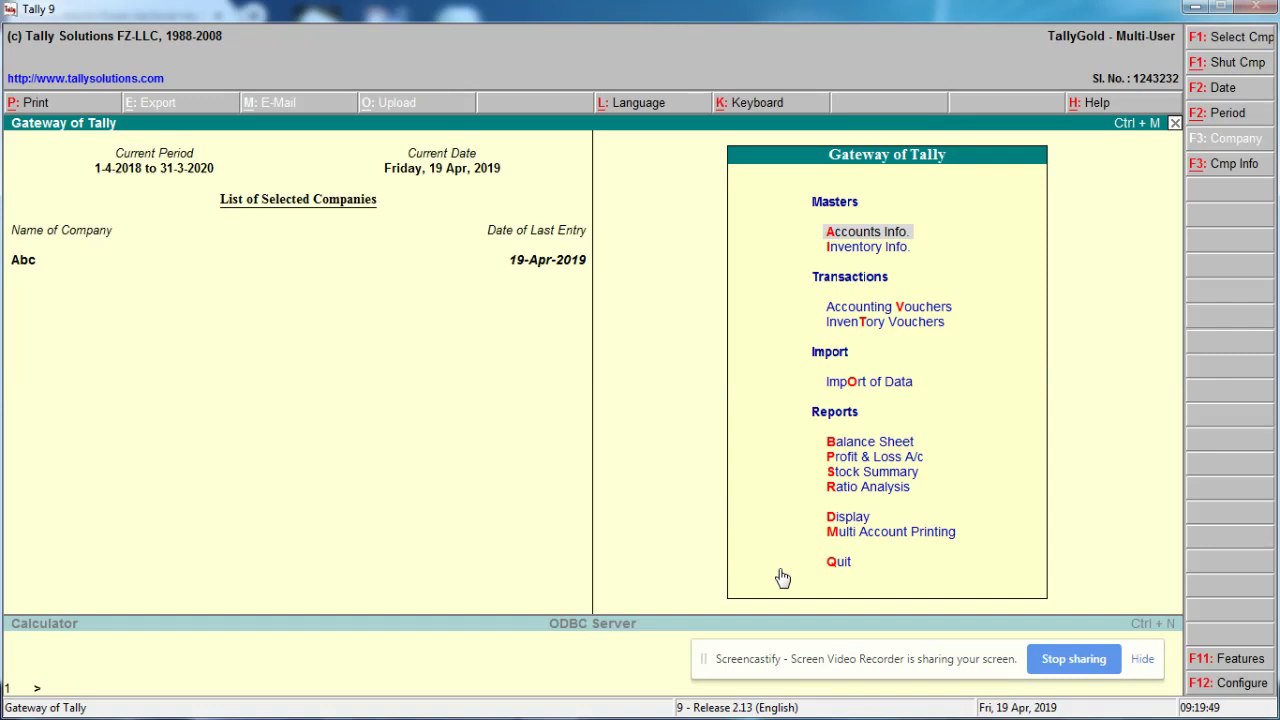
Split the data of company Abc from 1-Apr-2019 into two financial-year companies.
{"action": "key", "text": "alt+F3"}
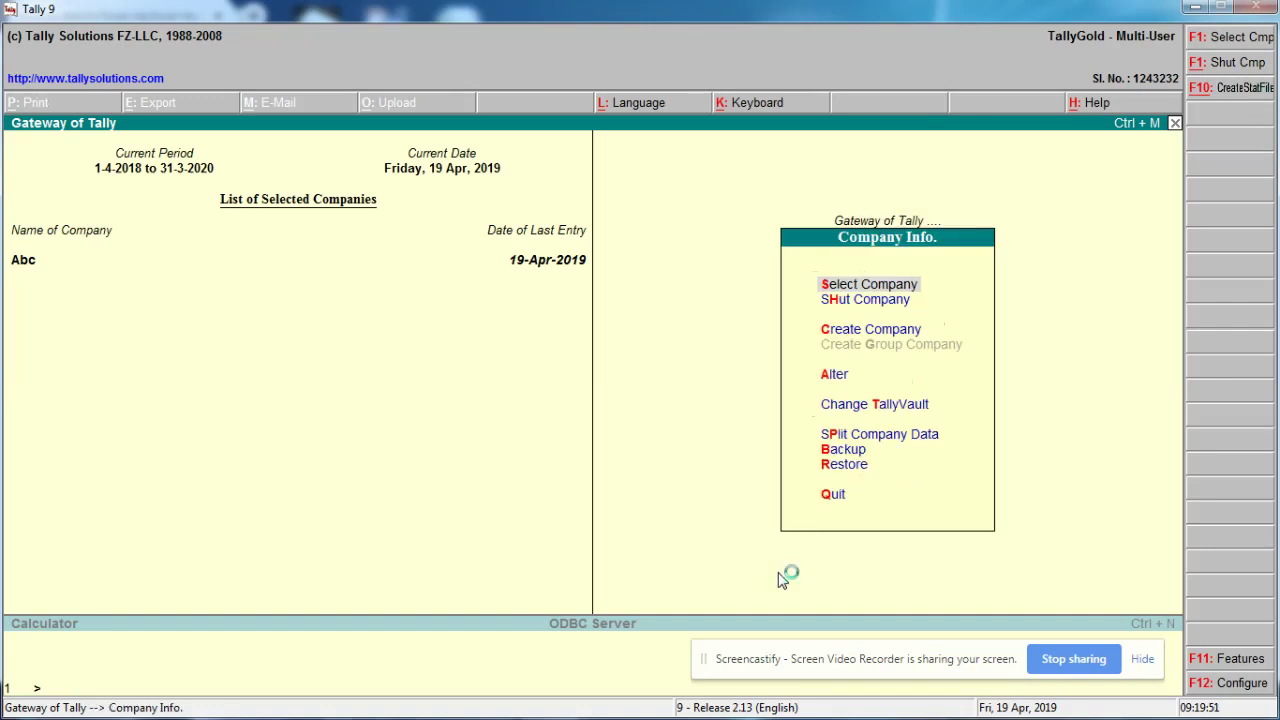
{"action": "left_click", "coordinate": [853, 440]}
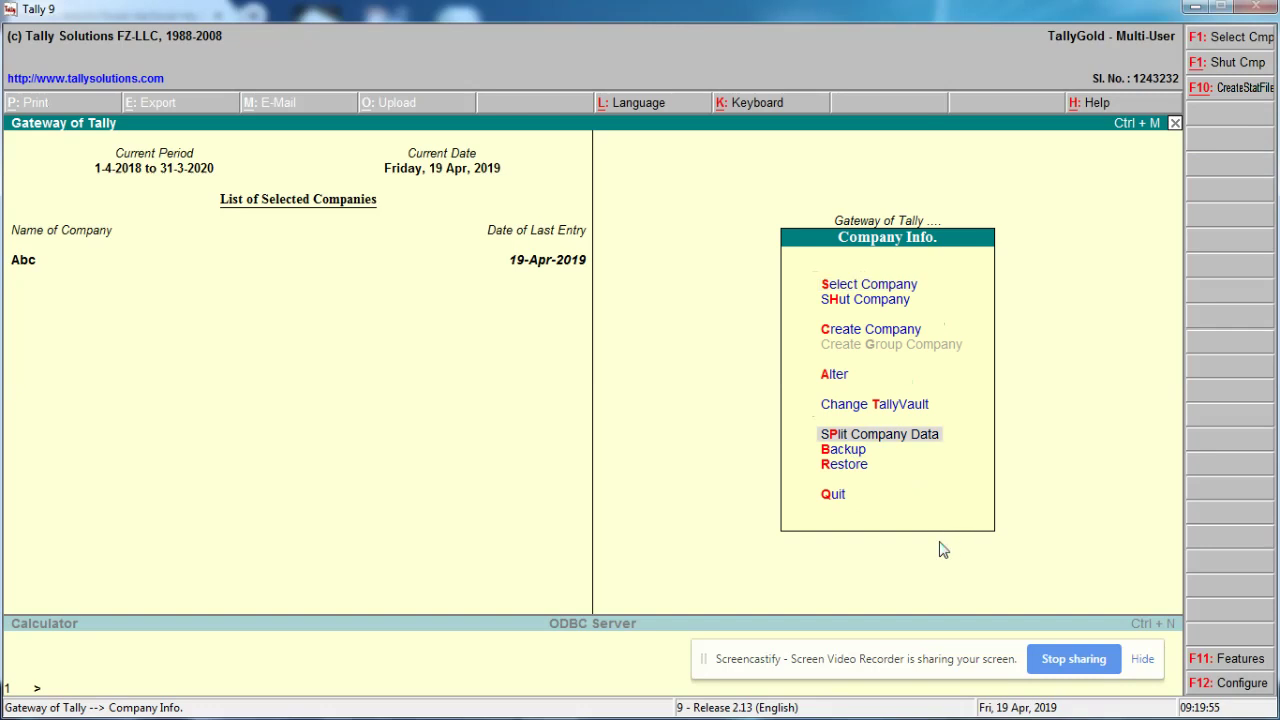
{"action": "key", "text": "Return"}
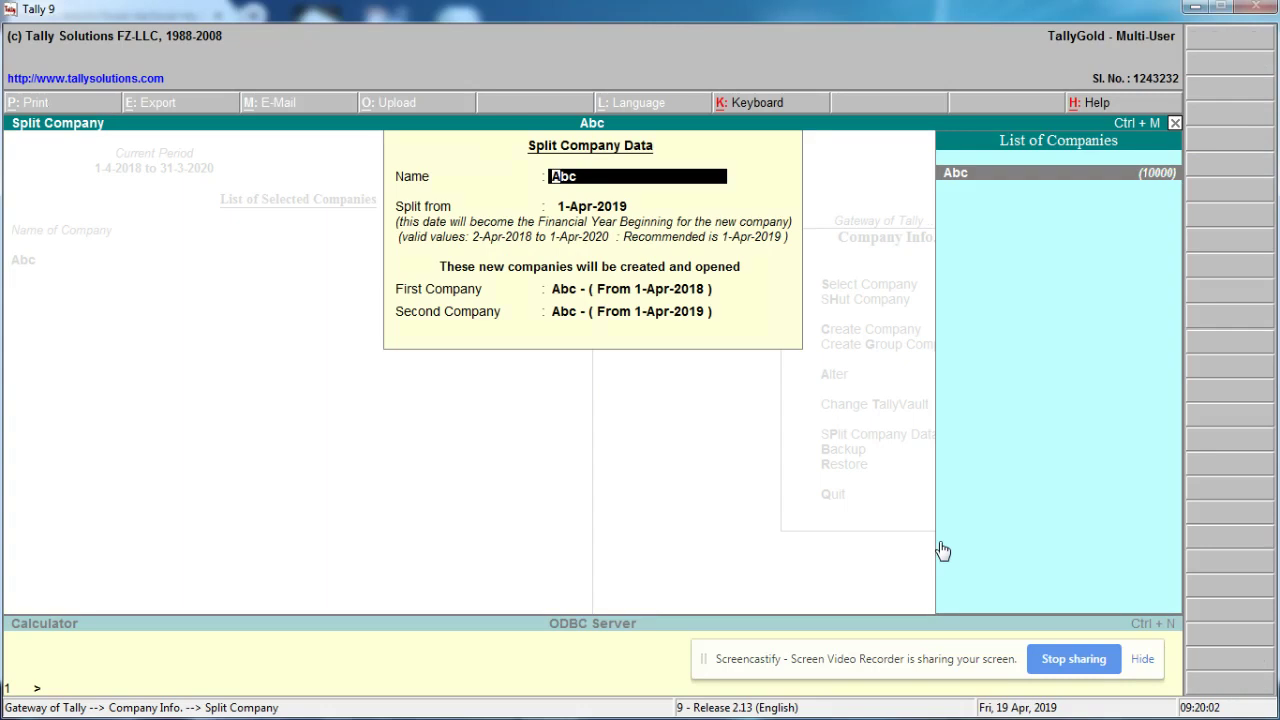
{"action": "key", "text": "Return"}
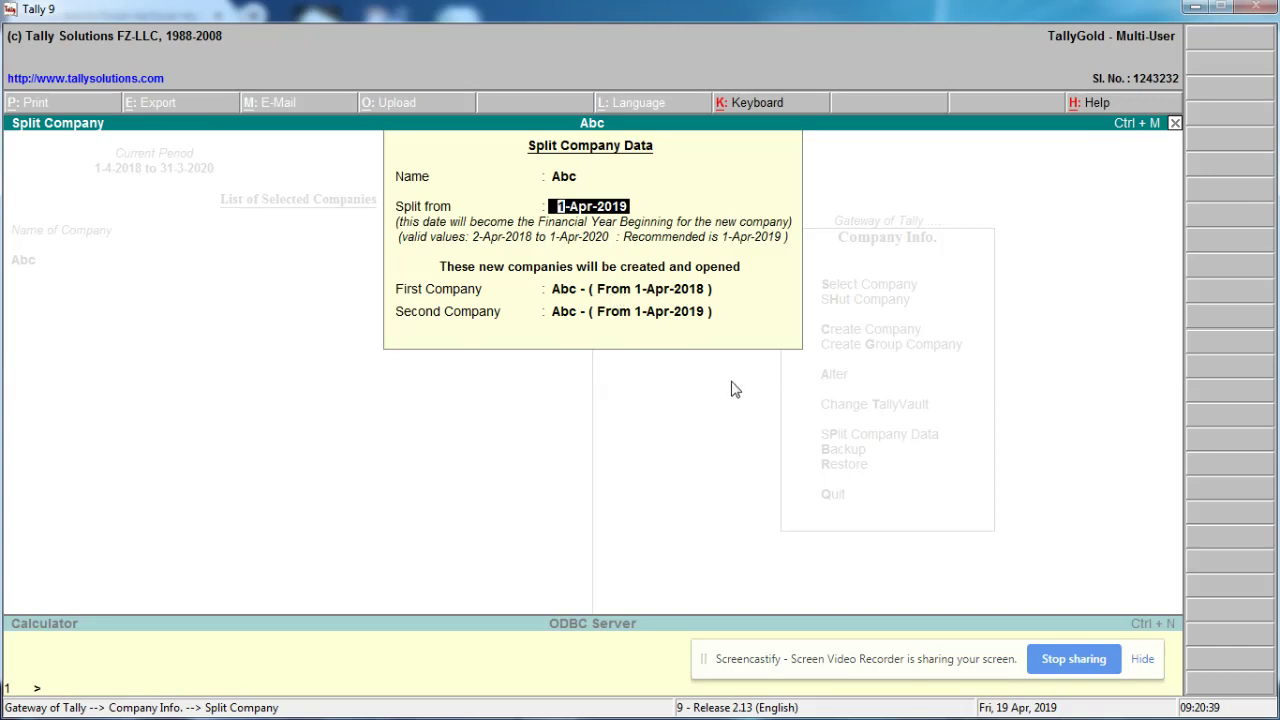
{"action": "key", "text": "Return"}
{"action": "key", "text": "n"}
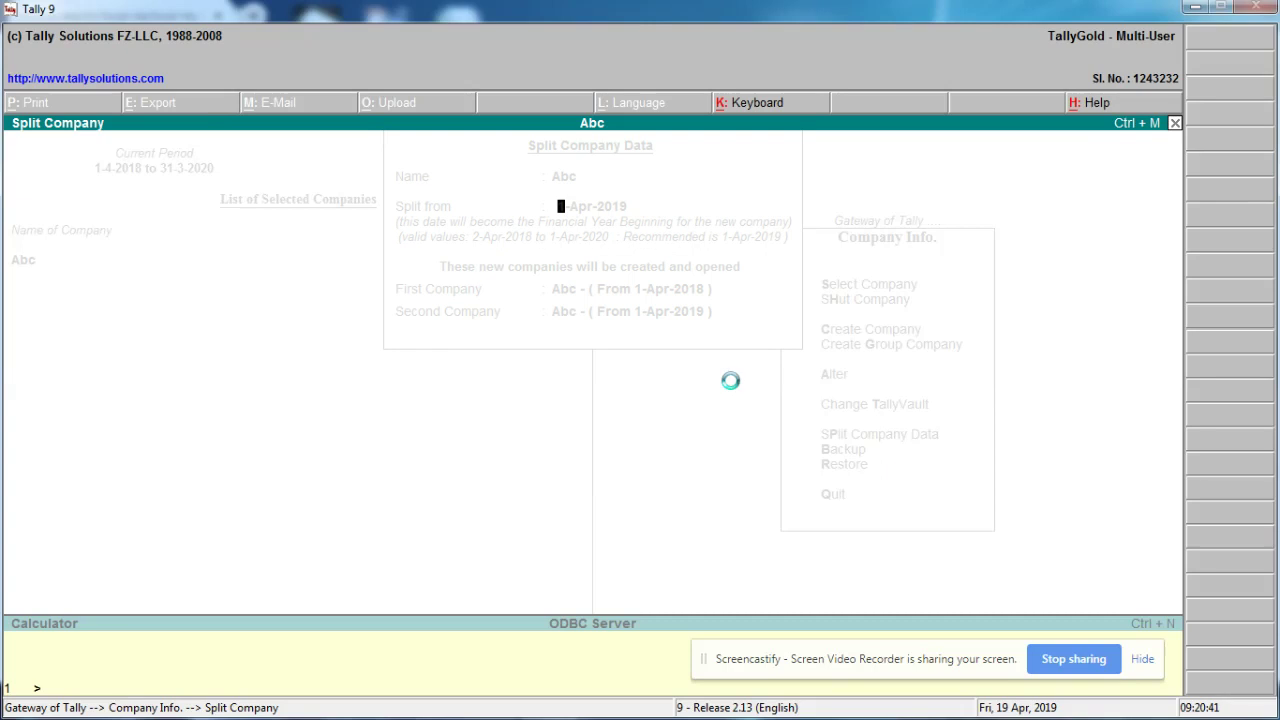